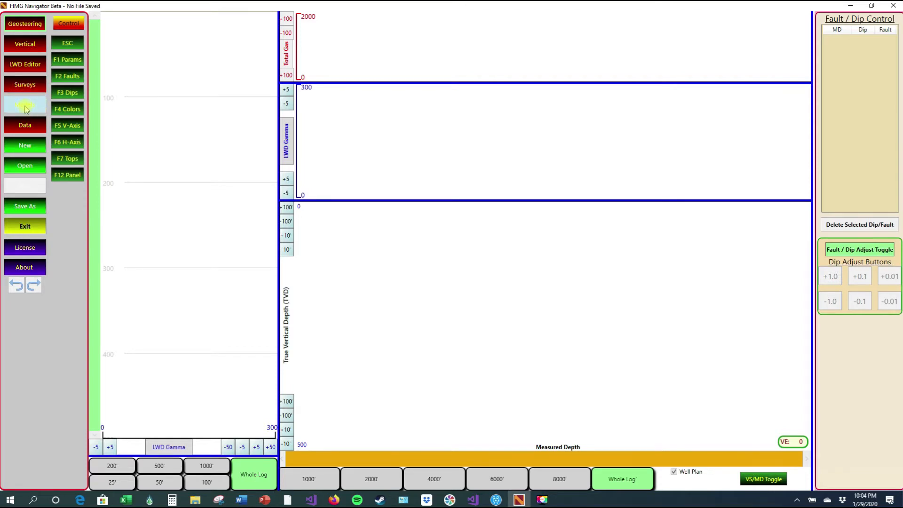
Create a new geological model using the Imperial (Ft) scale system and select it in the model list
{"action": "left_click", "coordinate": [26, 108]}
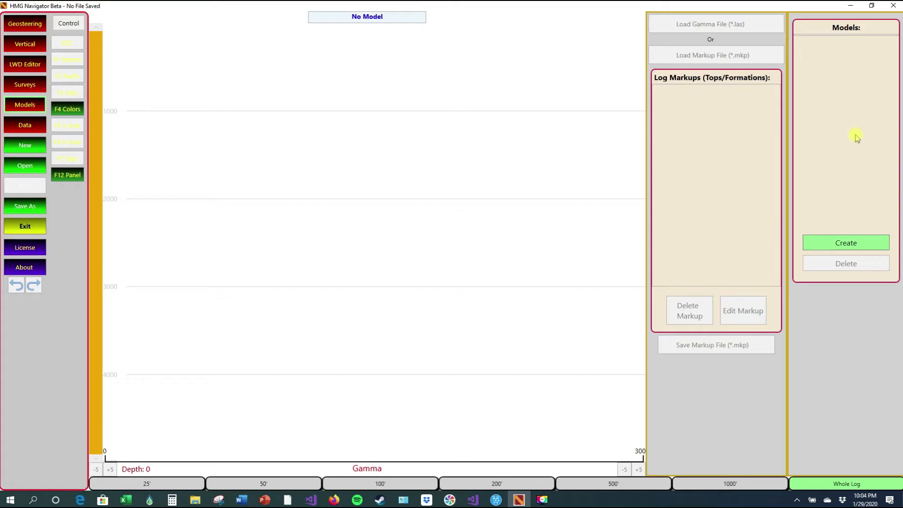
{"action": "left_click", "coordinate": [851, 245]}
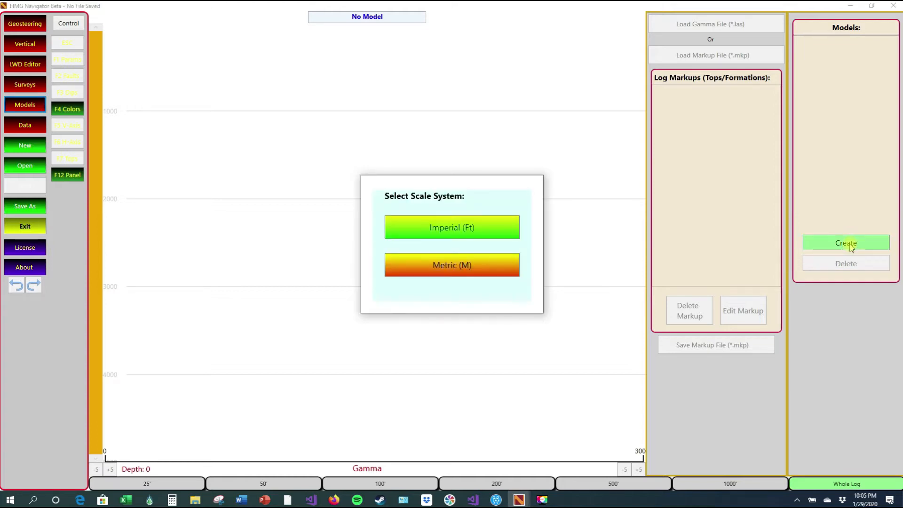
{"action": "left_click", "coordinate": [465, 230]}
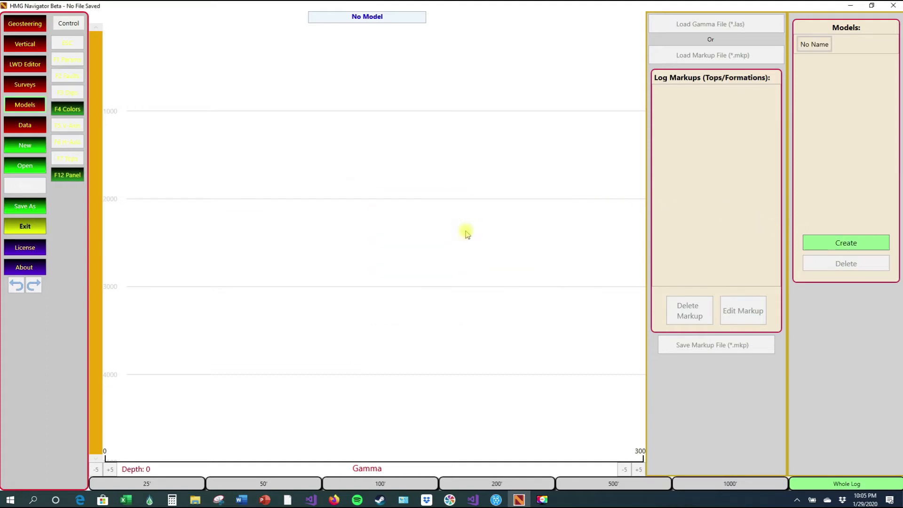
{"action": "left_click", "coordinate": [828, 46]}
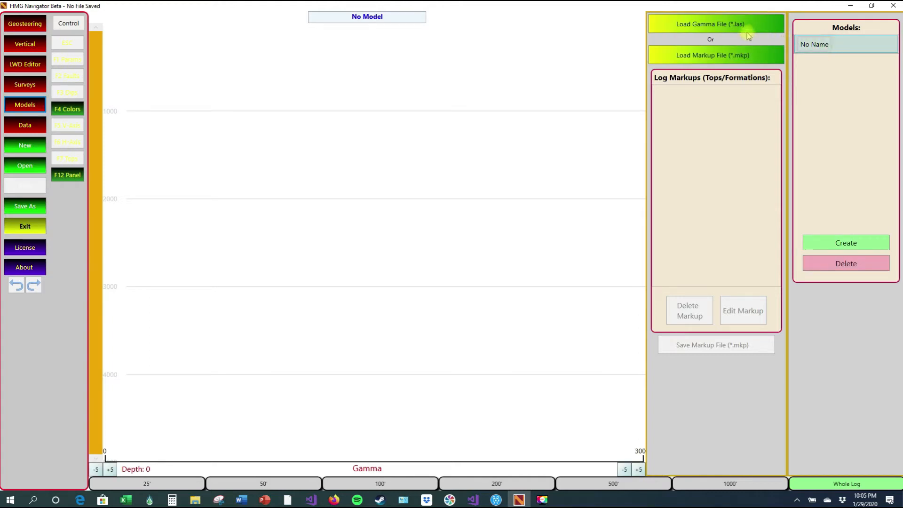
Open the first AcmeOffset LAS file in the Offsets folder as the model's gamma file
{"action": "left_click", "coordinate": [718, 24]}
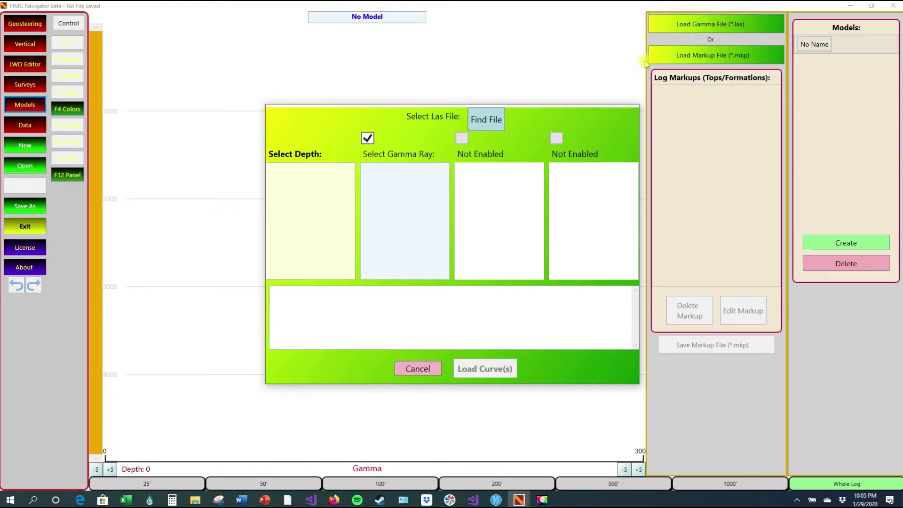
{"action": "left_click", "coordinate": [487, 125]}
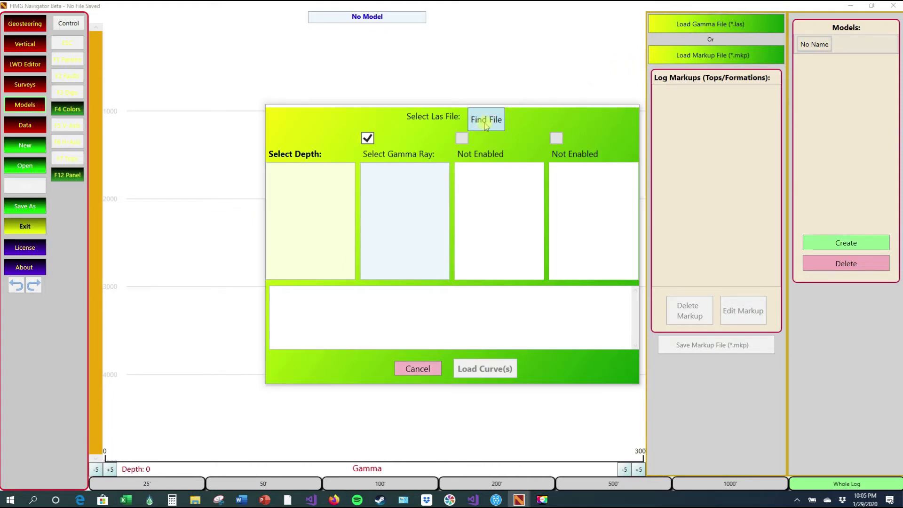
{"action": "left_click", "coordinate": [502, 131]}
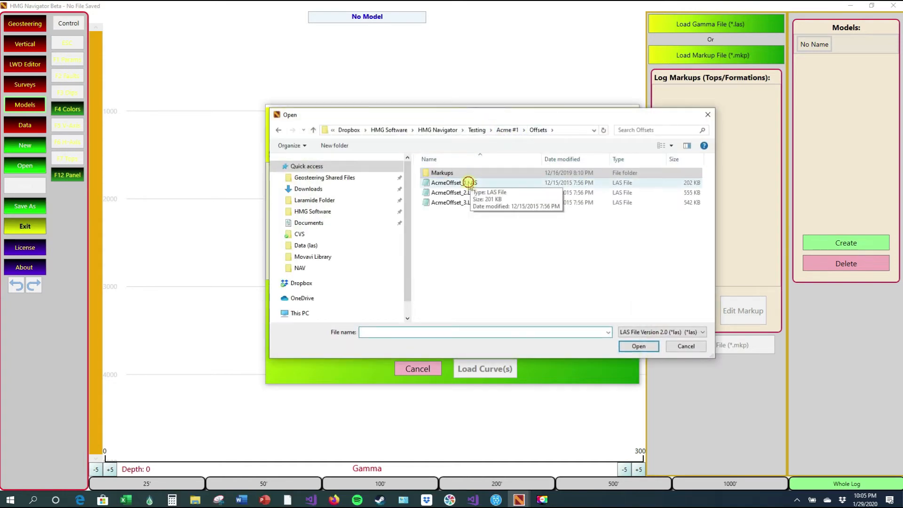
{"action": "left_click", "coordinate": [468, 183]}
{"action": "left_click", "coordinate": [638, 346]}
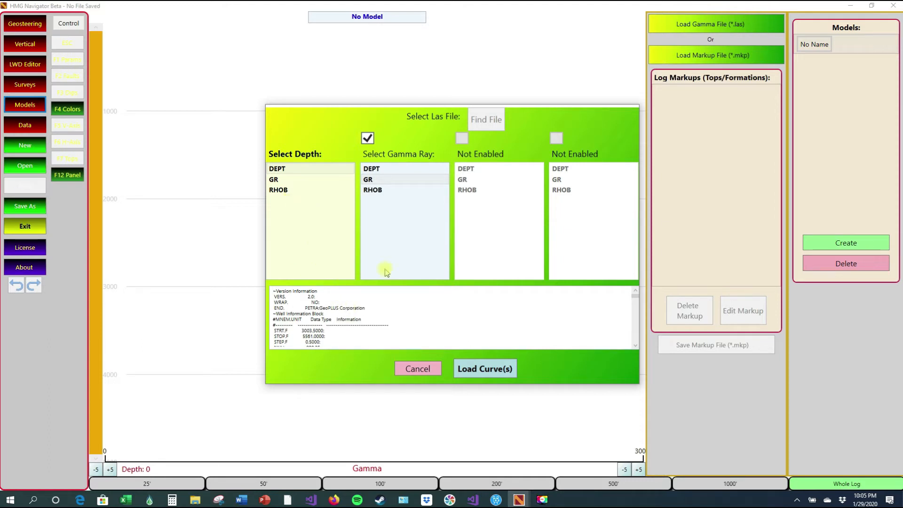
Review the LAS file's header and data rows, and load its curves with DEPT as depth and GR as gamma ray
{"action": "scroll", "coordinate": [448, 305], "scroll_direction": "down", "scroll_amount": 6}
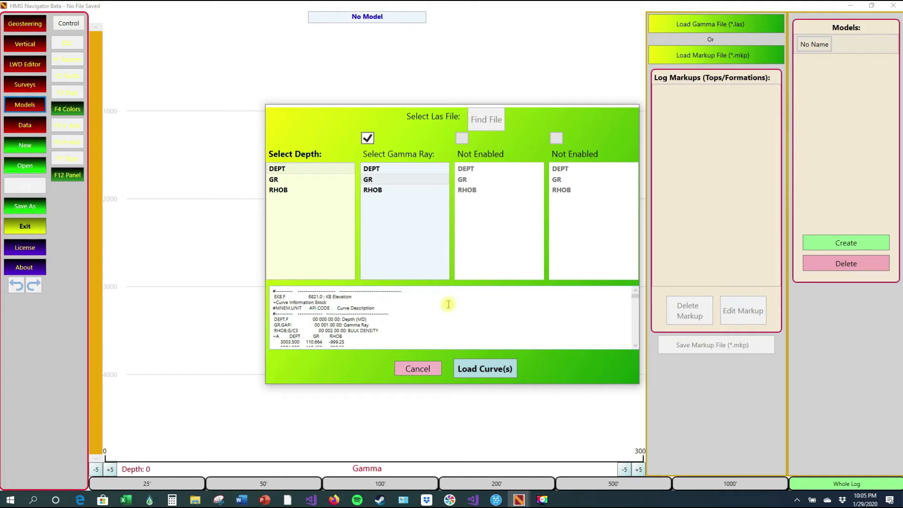
{"action": "scroll", "coordinate": [452, 317], "scroll_direction": "down", "scroll_amount": 20}
{"action": "scroll", "coordinate": [438, 315], "scroll_direction": "up", "scroll_amount": 15}
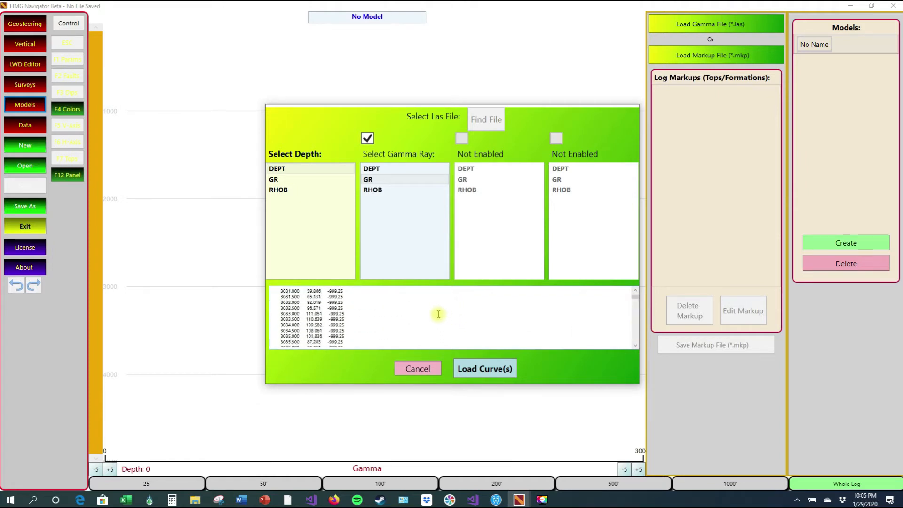
{"action": "scroll", "coordinate": [439, 318], "scroll_direction": "down", "scroll_amount": 10}
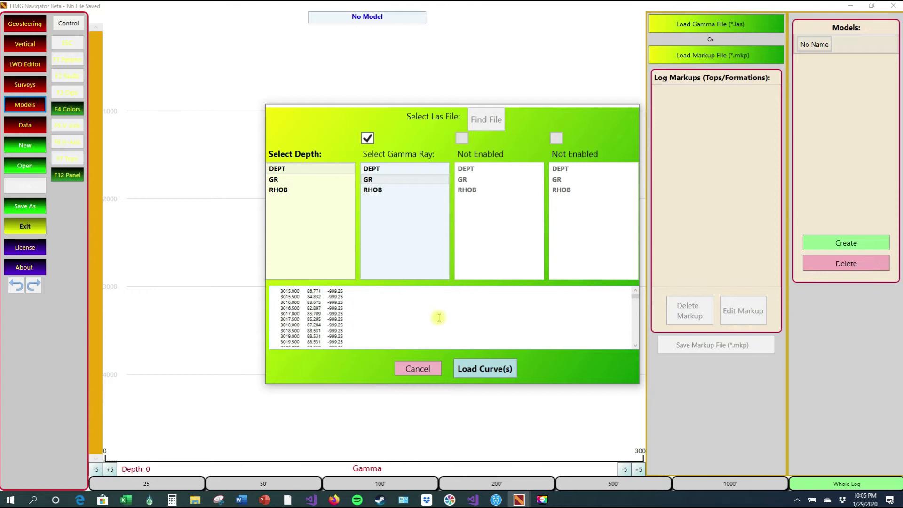
{"action": "scroll", "coordinate": [438, 317], "scroll_direction": "up", "scroll_amount": 10}
{"action": "scroll", "coordinate": [438, 318], "scroll_direction": "down", "scroll_amount": 10}
{"action": "left_click", "coordinate": [485, 369]}
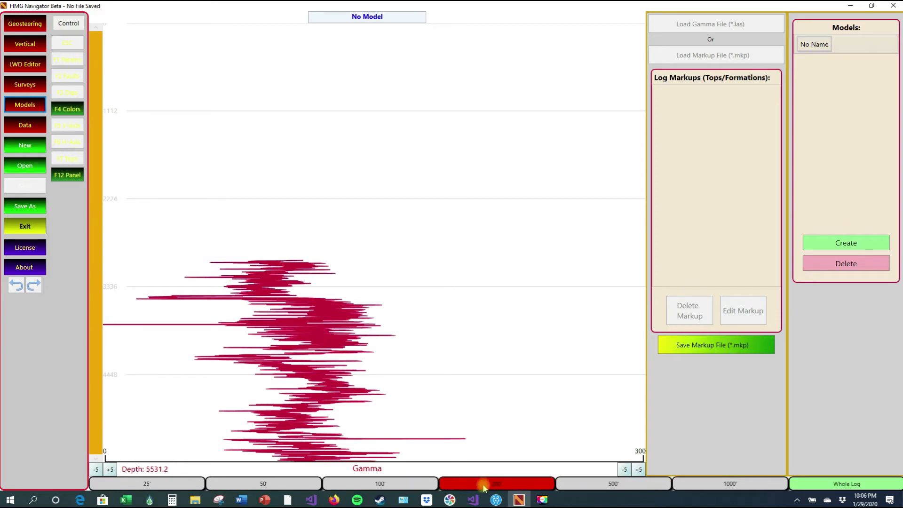
Show the gamma log at the 200' depth scale around the strong gamma spike near 5264
{"action": "left_click", "coordinate": [591, 480]}
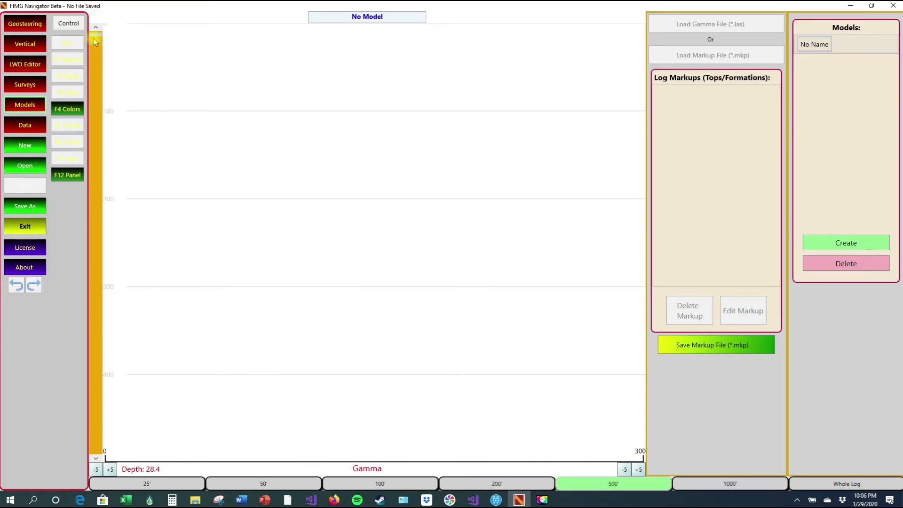
{"action": "mouse_move", "coordinate": [94, 39]}
{"action": "left_mouse_down"}
{"action": "mouse_move", "coordinate": [125, 287]}
{"action": "mouse_move", "coordinate": [123, 423]}
{"action": "left_mouse_up"}
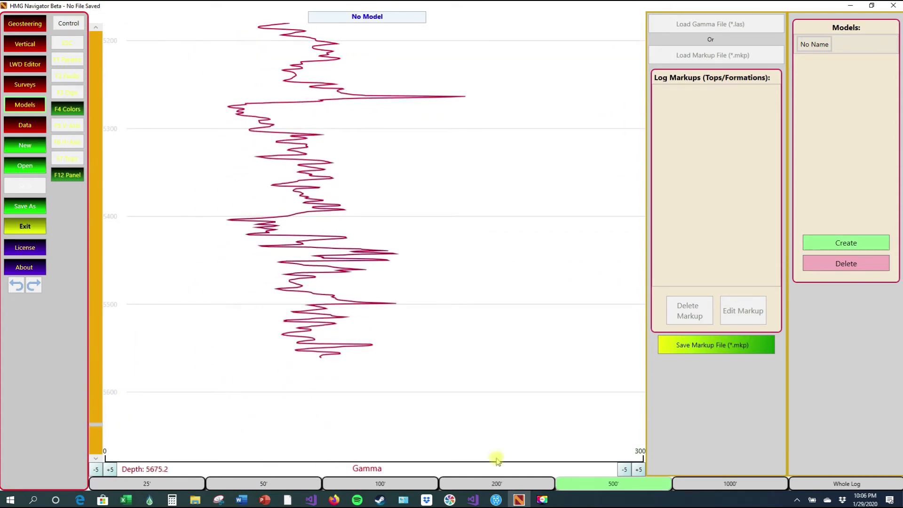
{"action": "left_click", "coordinate": [526, 485]}
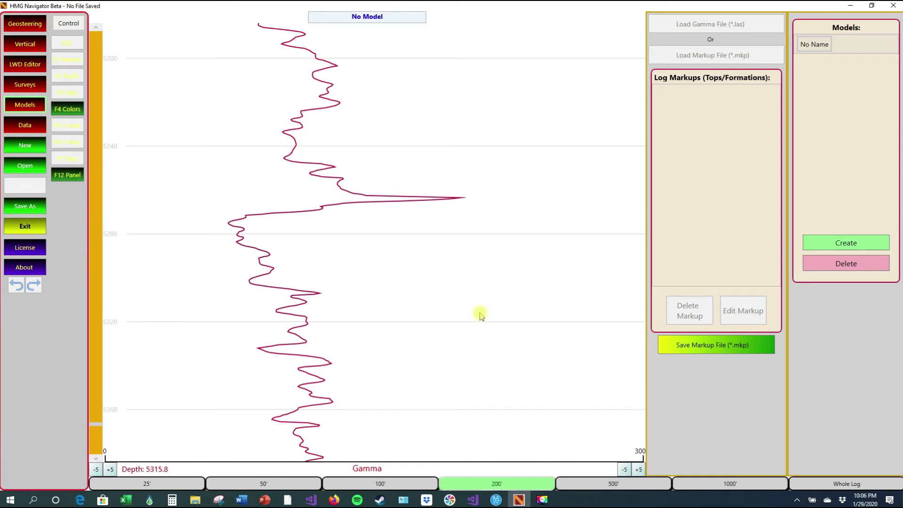
{"action": "scroll", "coordinate": [481, 315], "scroll_direction": "up", "scroll_amount": 1}
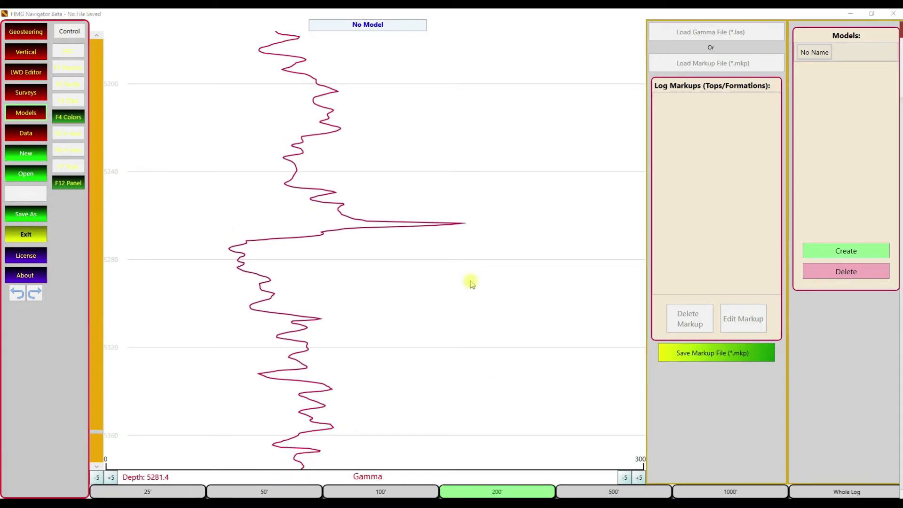
{"action": "left_click", "coordinate": [367, 221]}
{"action": "mouse_move", "coordinate": [367, 221]}
{"action": "left_mouse_down"}
{"action": "mouse_move", "coordinate": [367, 233]}
{"action": "mouse_move", "coordinate": [366, 205]}
{"action": "mouse_move", "coordinate": [374, 234]}
{"action": "left_mouse_up"}
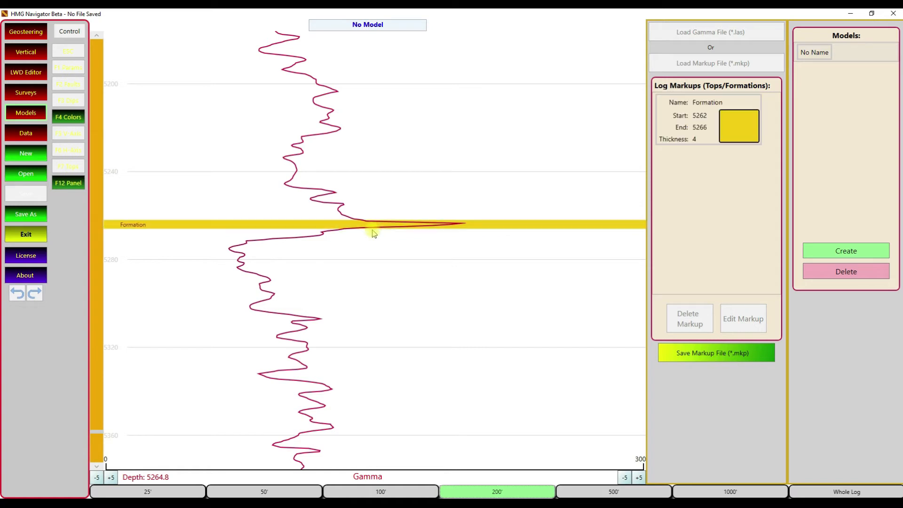
{"action": "left_click", "coordinate": [693, 124]}
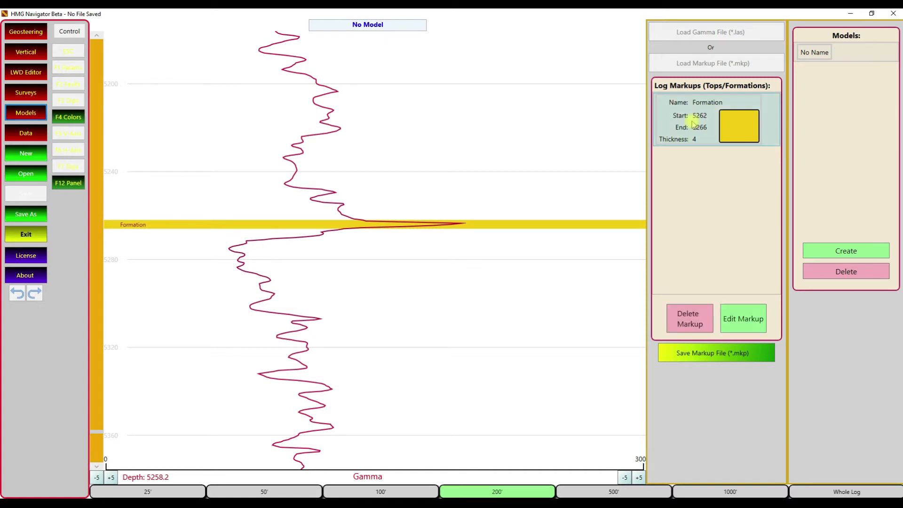
{"action": "left_click", "coordinate": [695, 321]}
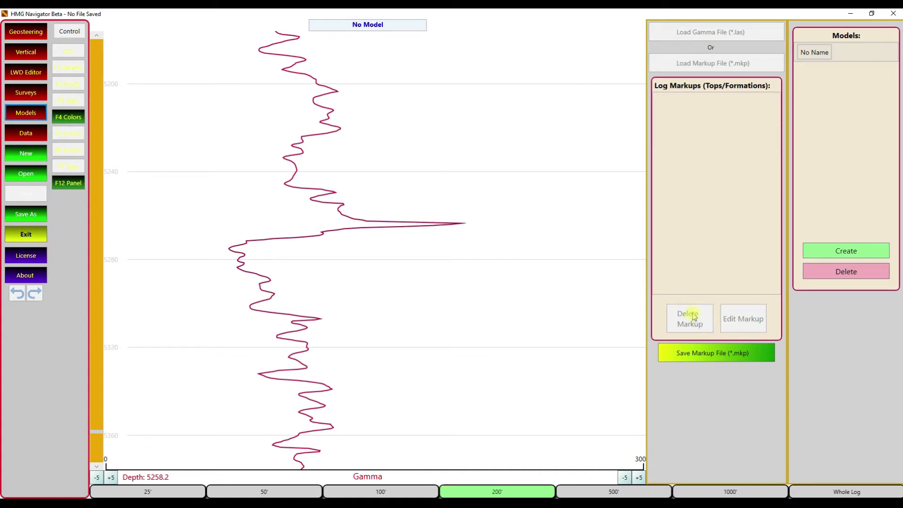
Mark a formation from 5263 to 5266 at the gamma spike and name it Mancos Lower Top
{"action": "left_click", "coordinate": [388, 227]}
{"action": "left_click_drag", "start_coordinate": [389, 230], "coordinate": [390, 232]}
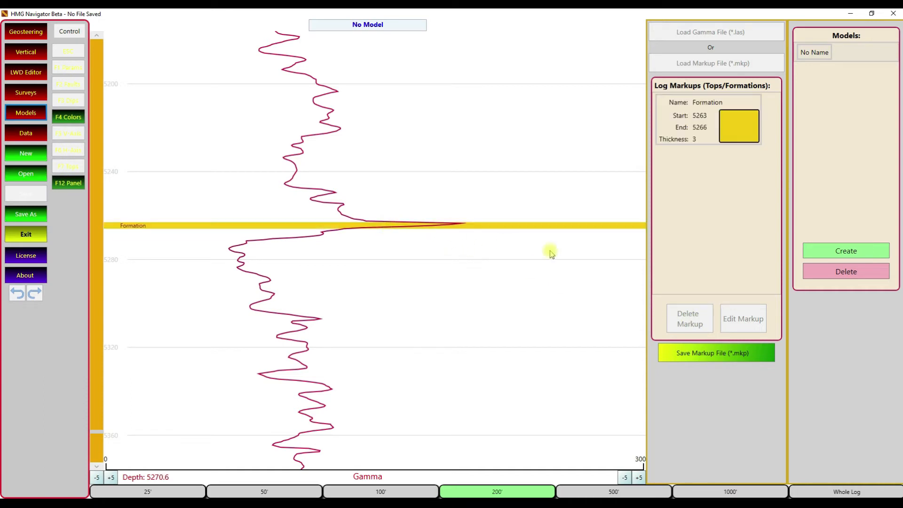
{"action": "left_click", "coordinate": [695, 128]}
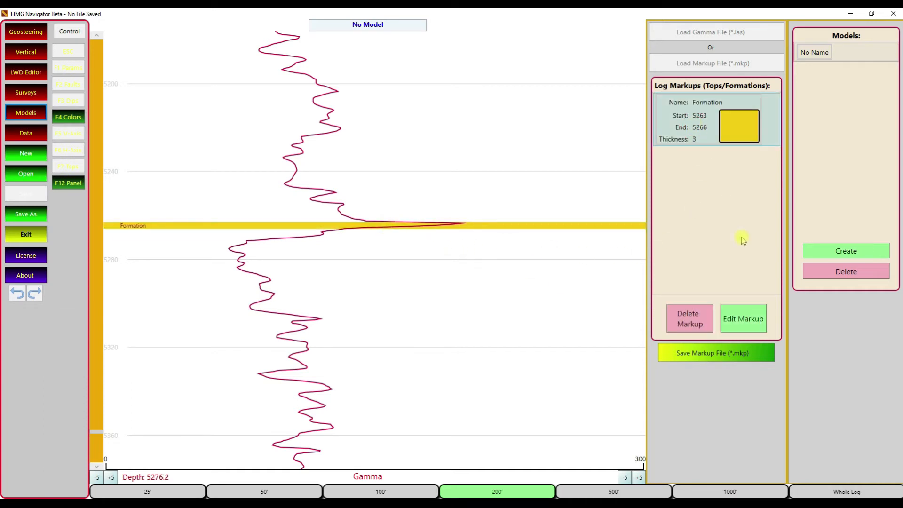
{"action": "left_click", "coordinate": [745, 319]}
{"action": "double_click", "coordinate": [437, 127]}
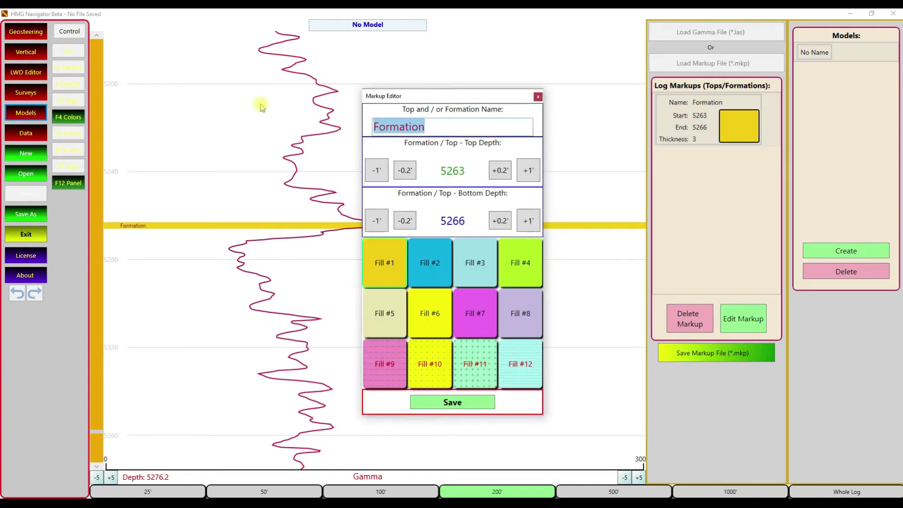
{"action": "type", "text": "Mancos "}
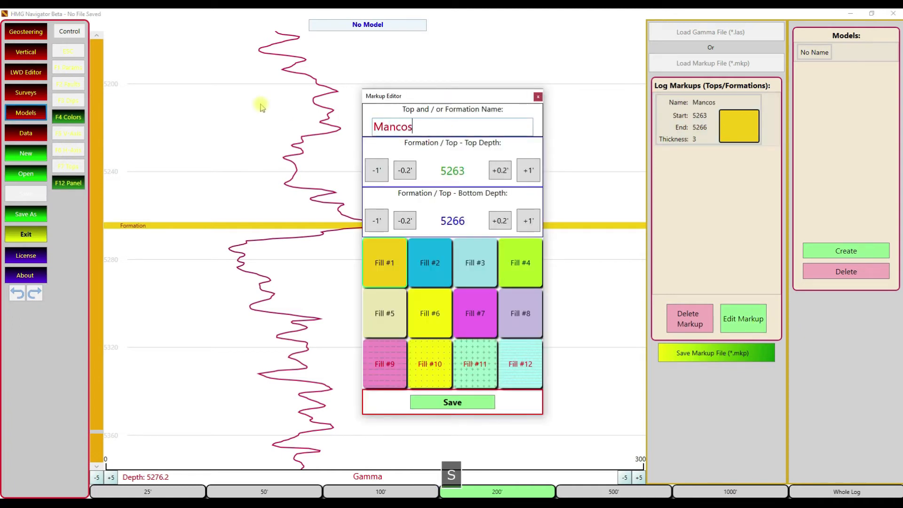
{"action": "type", "text": "Lower "}
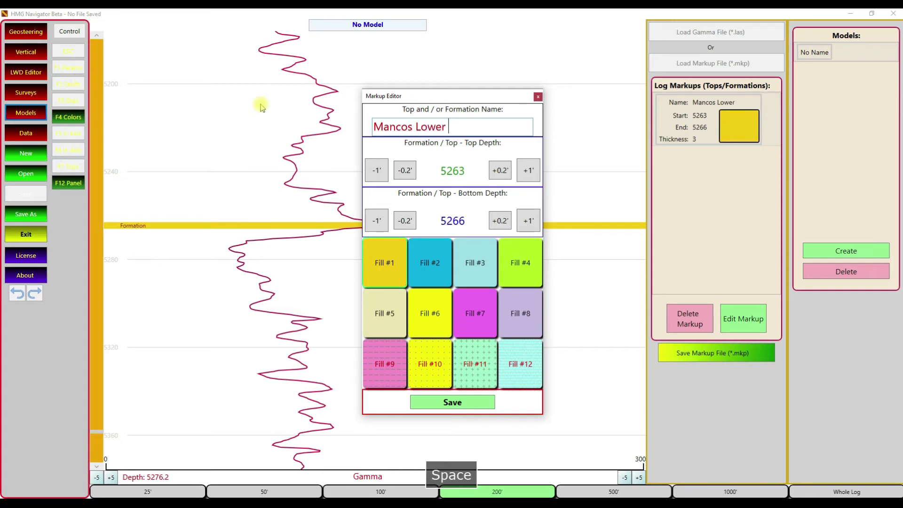
{"action": "type", "text": "Top"}
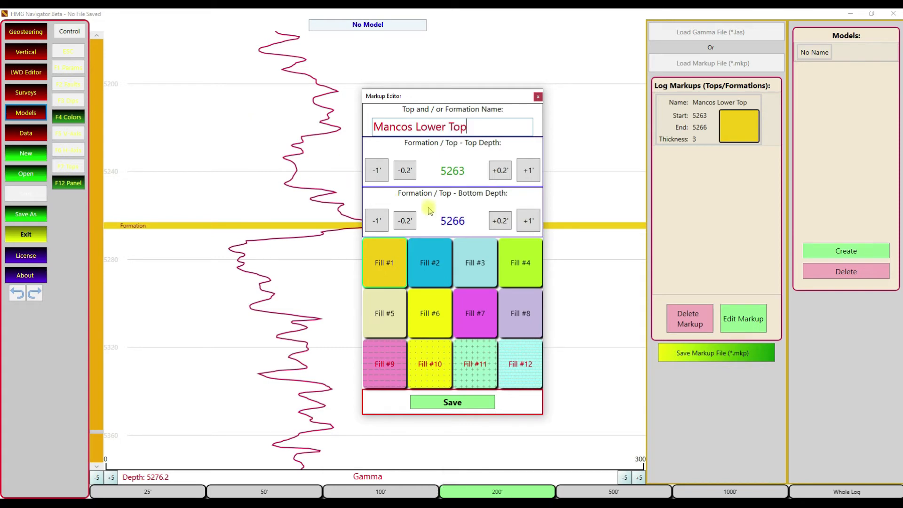
Give the Mancos Lower Top markup Fill #2, set its depths to 5264 and 5267, and save it
{"action": "left_click", "coordinate": [431, 254]}
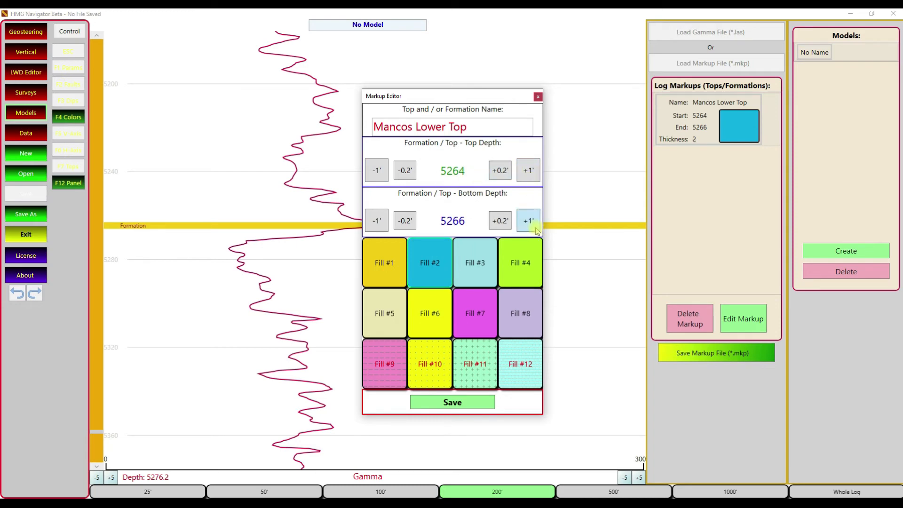
{"action": "left_click", "coordinate": [377, 221]}
{"action": "left_click", "coordinate": [525, 221]}
{"action": "left_click", "coordinate": [527, 220]}
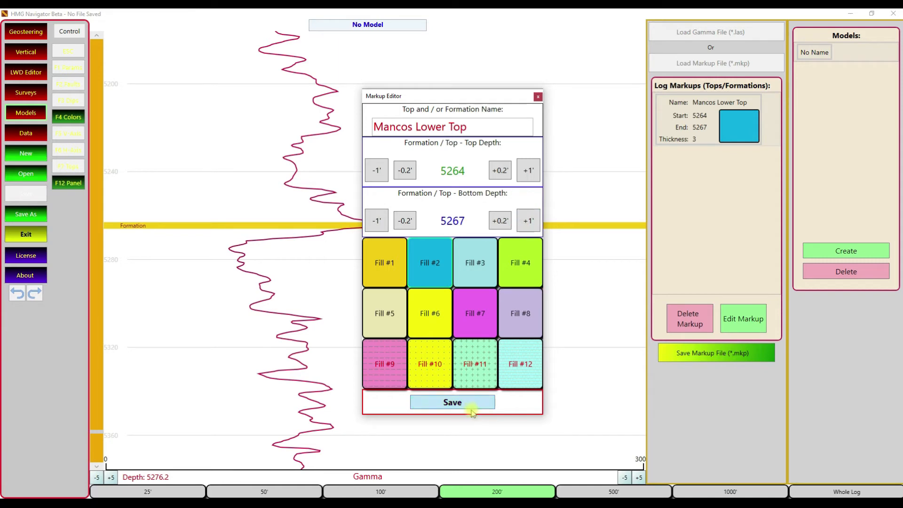
{"action": "left_click", "coordinate": [471, 403]}
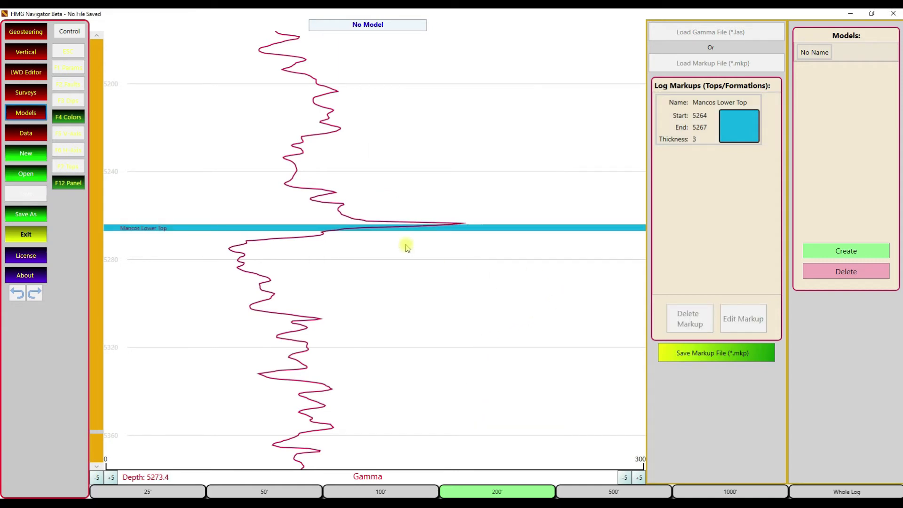
Set the top depth of the Mancos Lower Top markup to 5263 and save it
{"action": "left_click", "coordinate": [689, 127]}
{"action": "left_click", "coordinate": [743, 319]}
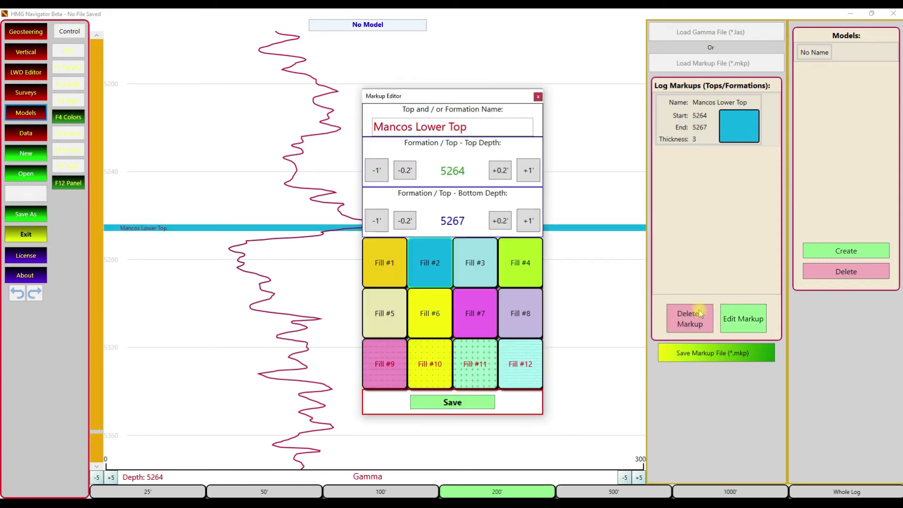
{"action": "left_click", "coordinate": [377, 172]}
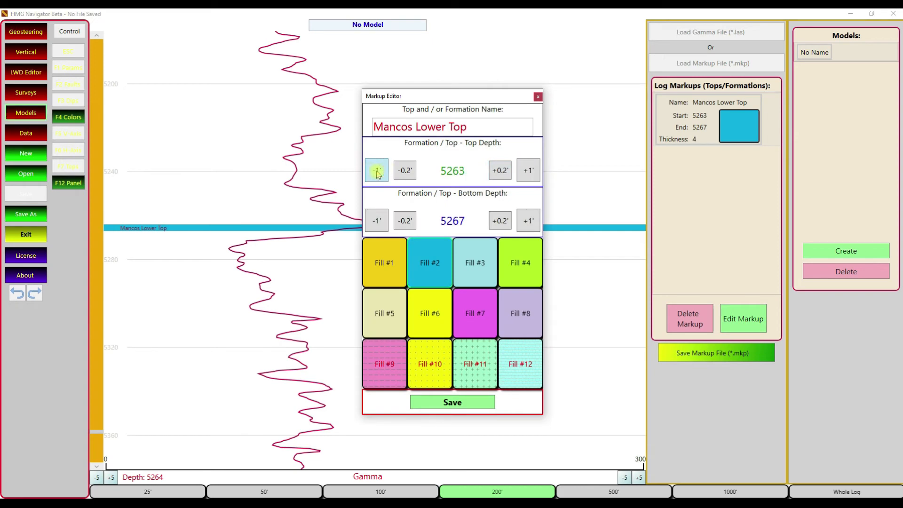
{"action": "left_click", "coordinate": [474, 403]}
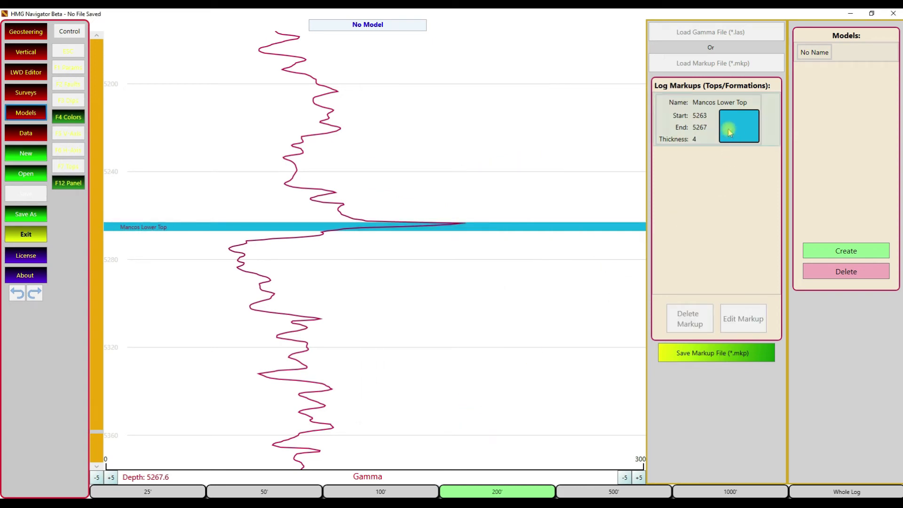
Set the bottom depth of the Mancos Lower Top markup to 5263 and save it
{"action": "left_click", "coordinate": [731, 316]}
{"action": "left_click", "coordinate": [382, 224]}
{"action": "left_click", "coordinate": [382, 222]}
{"action": "left_click", "coordinate": [382, 222]}
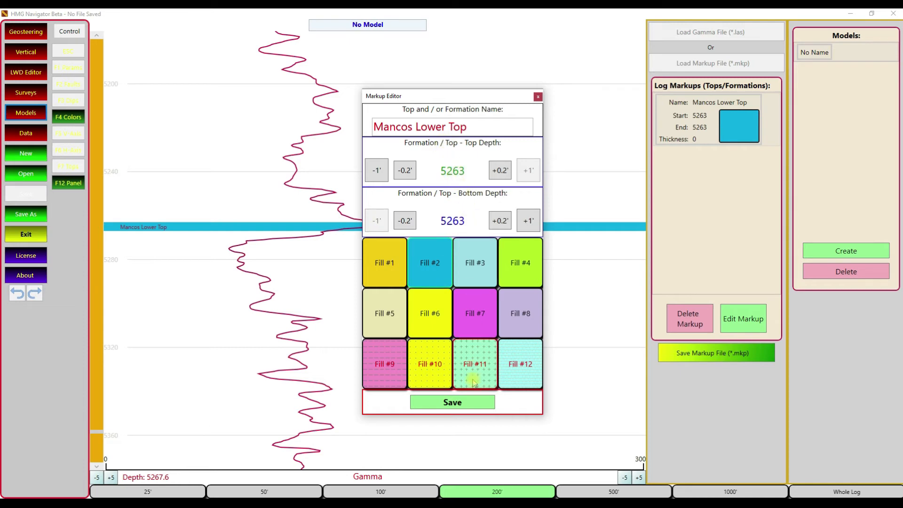
{"action": "left_click", "coordinate": [460, 400]}
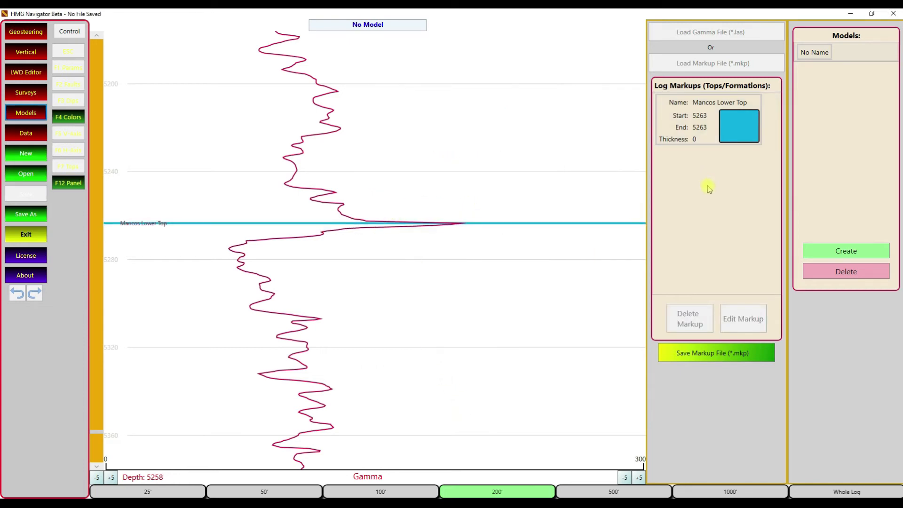
Set the bottom depth of the Mancos Lower Top markup to 5265 and save it
{"action": "left_click", "coordinate": [724, 136]}
{"action": "left_click", "coordinate": [753, 312]}
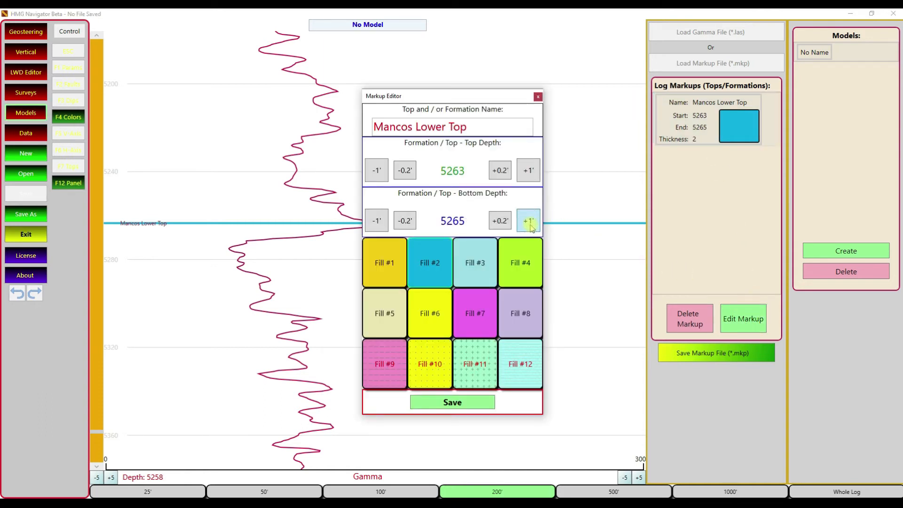
{"action": "left_click", "coordinate": [452, 402]}
Mark a second formation on the gamma log from about 5395 to 5422
{"action": "scroll", "coordinate": [385, 320], "scroll_direction": "down", "scroll_amount": 5}
{"action": "scroll", "coordinate": [376, 316], "scroll_direction": "down", "scroll_amount": 4}
{"action": "left_click", "coordinate": [317, 301]}
{"action": "left_click_drag", "start_coordinate": [318, 310], "coordinate": [332, 365]}
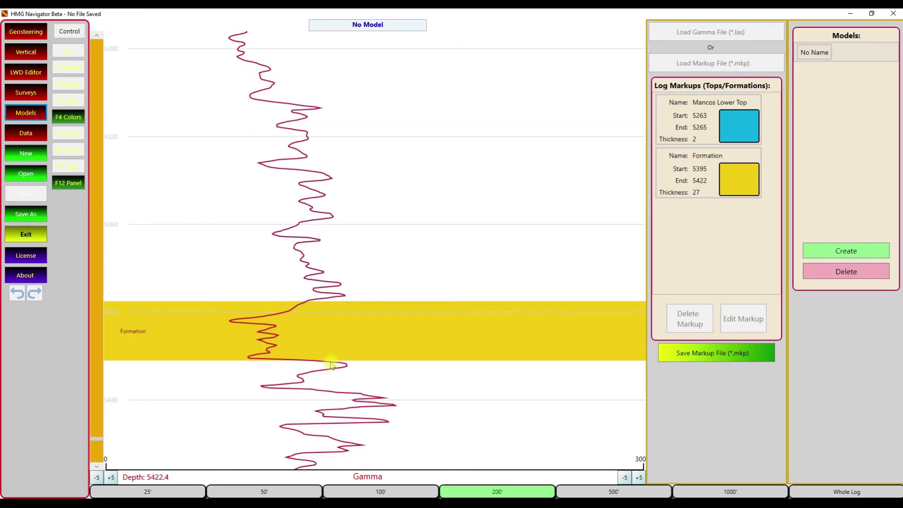
Rename the 5395 to 5422 markup as Sandstone Formation, give it Fill #10, and save it
{"action": "left_click", "coordinate": [717, 167]}
{"action": "left_click", "coordinate": [744, 318]}
{"action": "left_click", "coordinate": [427, 358]}
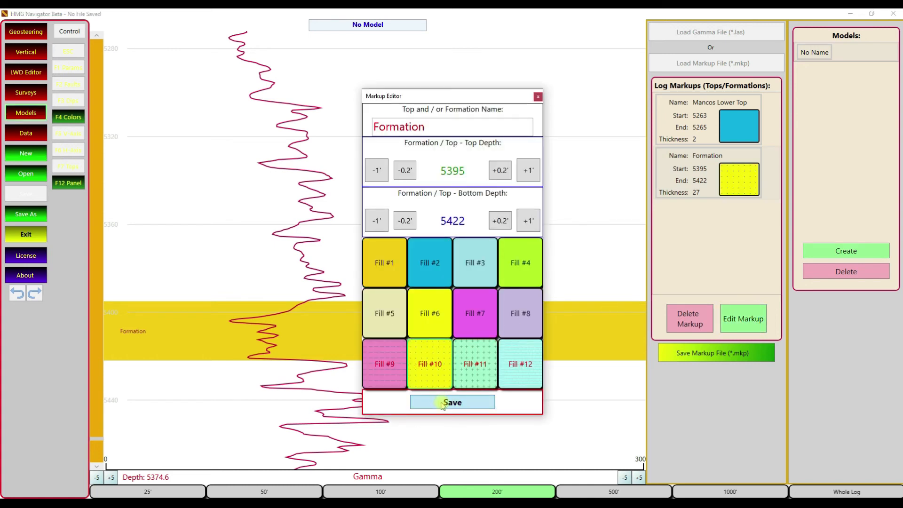
{"action": "left_click_drag", "start_coordinate": [431, 130], "coordinate": [285, 114]}
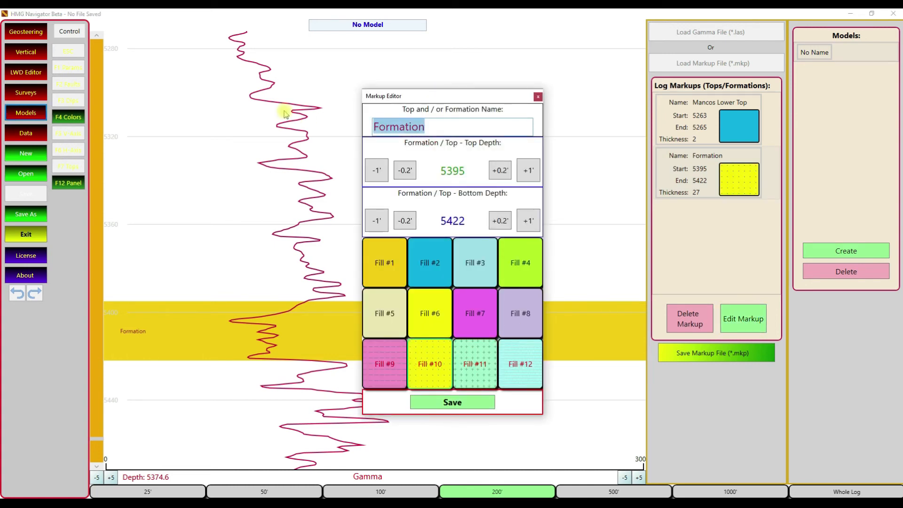
{"action": "type", "text": "Sandost"}
{"action": "key", "text": "BackSpace"}
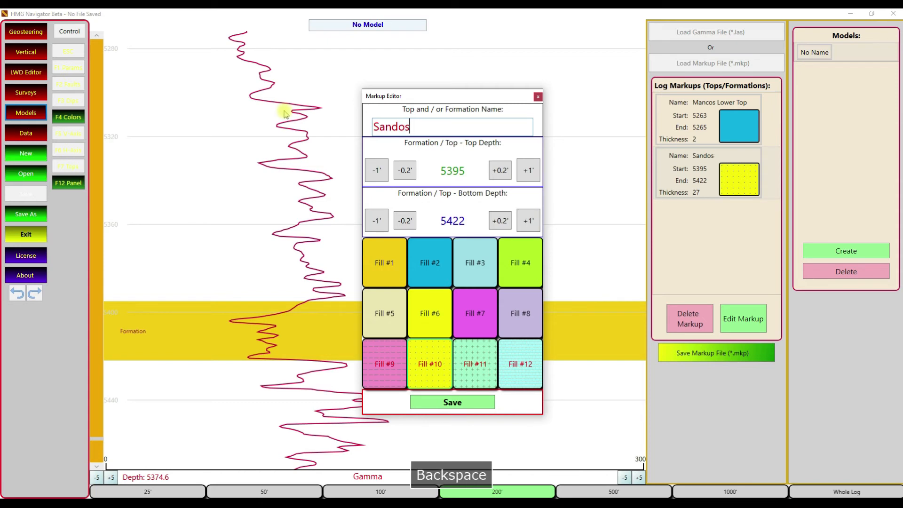
{"action": "type", "text": "stone"}
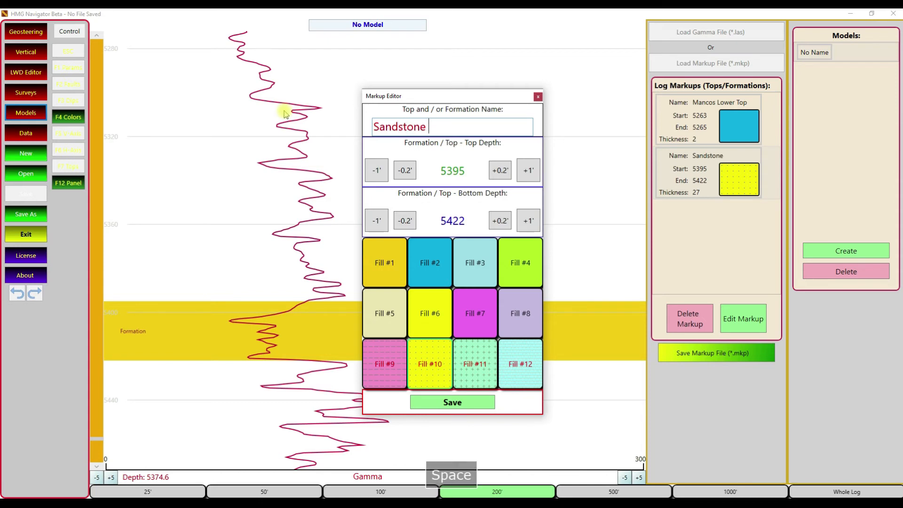
{"action": "type", "text": " Formation"}
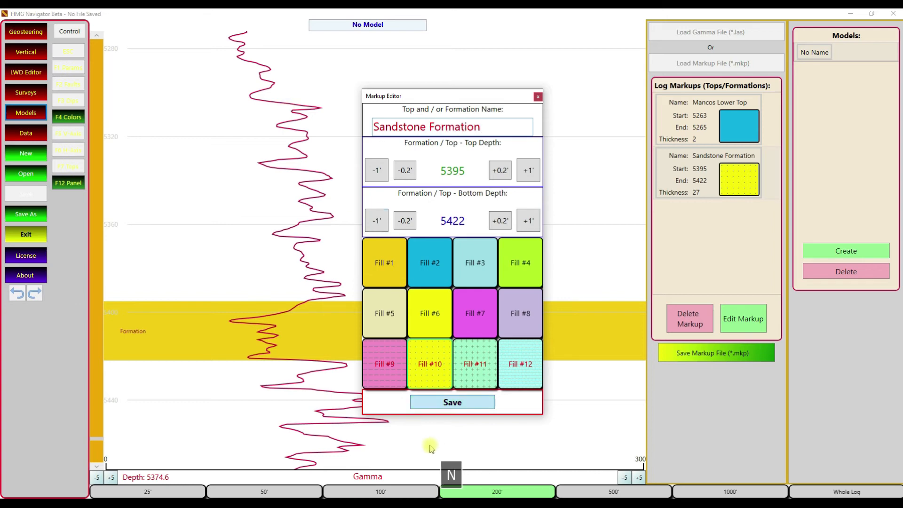
{"action": "left_click", "coordinate": [446, 403]}
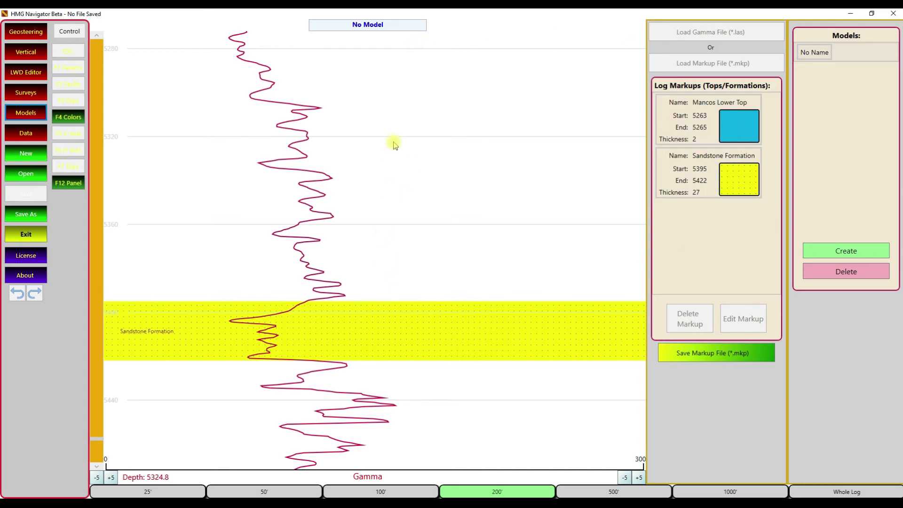
Rename the current model as Offset #1
{"action": "left_click_drag", "start_coordinate": [389, 25], "coordinate": [308, 18]}
{"action": "type", "text": "Off"}
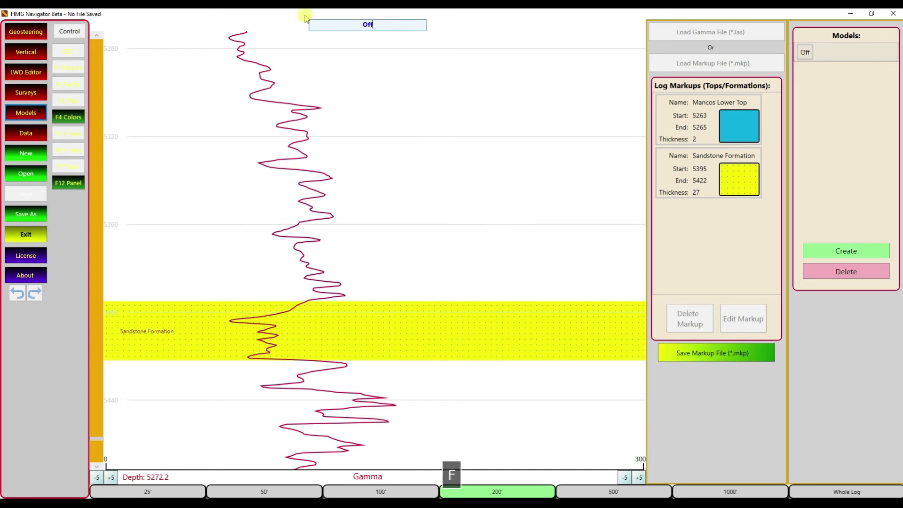
{"action": "type", "text": "set #1"}
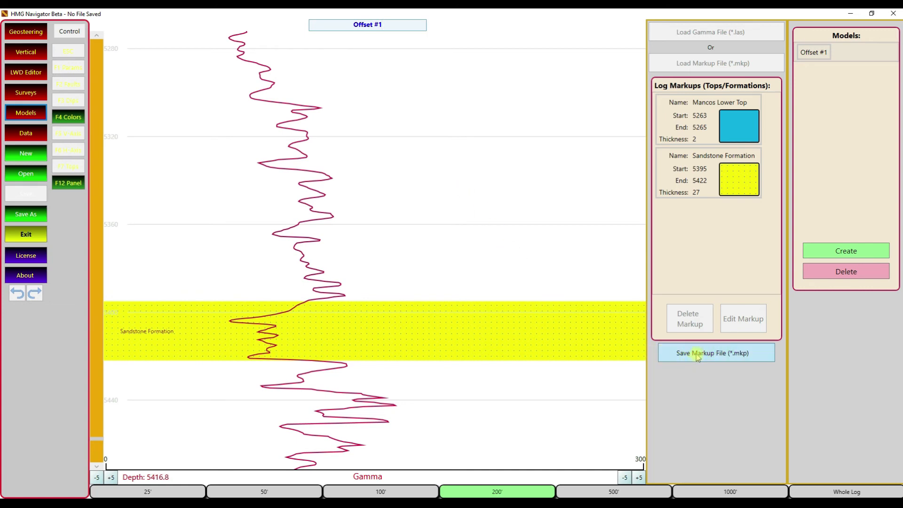
Save the markups as "Offset 1 markup" in the Offsets folder, replacing the existing file
{"action": "left_click", "coordinate": [710, 356]}
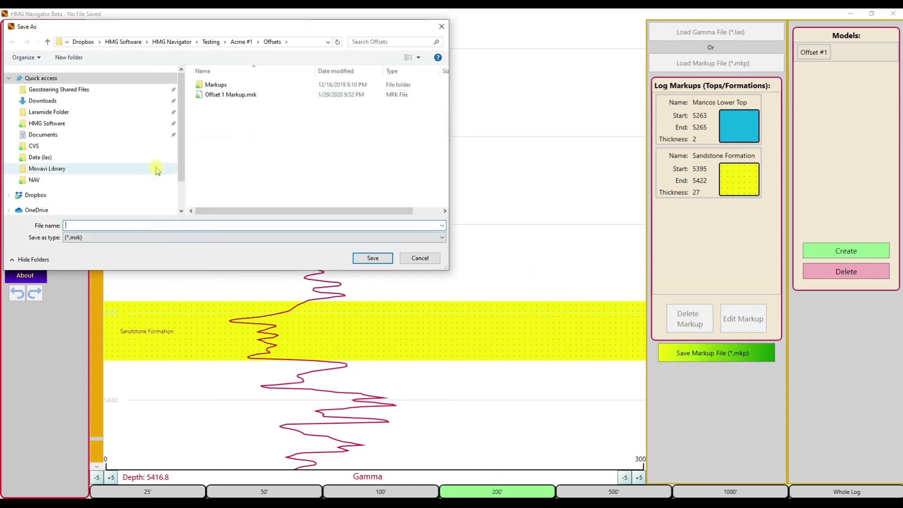
{"action": "left_click", "coordinate": [104, 226]}
{"action": "type", "text": "Offset"}
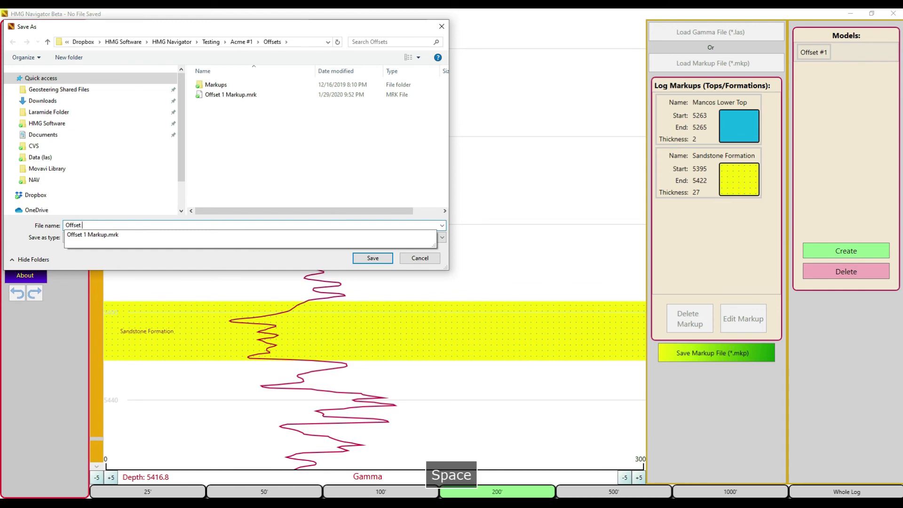
{"action": "type", "text": " !"}
{"action": "key", "text": "BackSpace"}
{"action": "type", "text": "@"}
{"action": "key", "text": "BackSpace"}
{"action": "type", "text": "!"}
{"action": "key", "text": "BackSpace"}
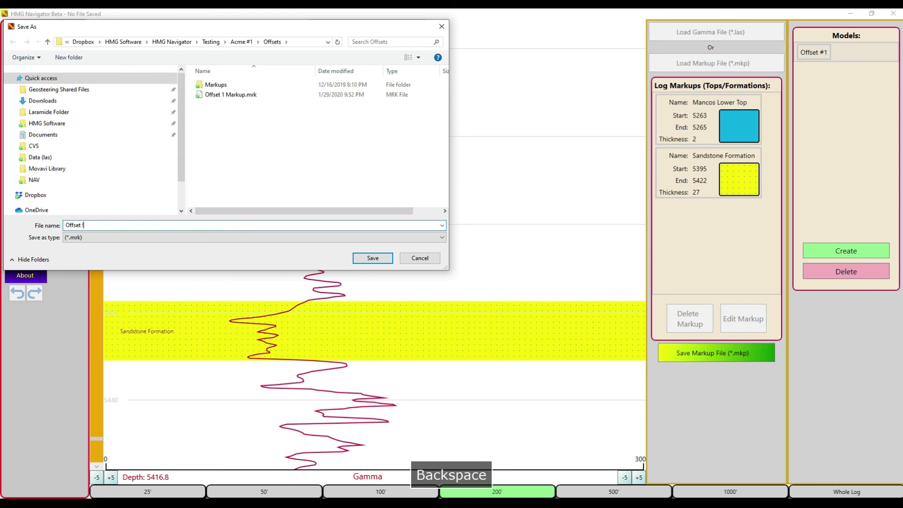
{"action": "type", "text": "1 markup"}
{"action": "left_click", "coordinate": [373, 258]}
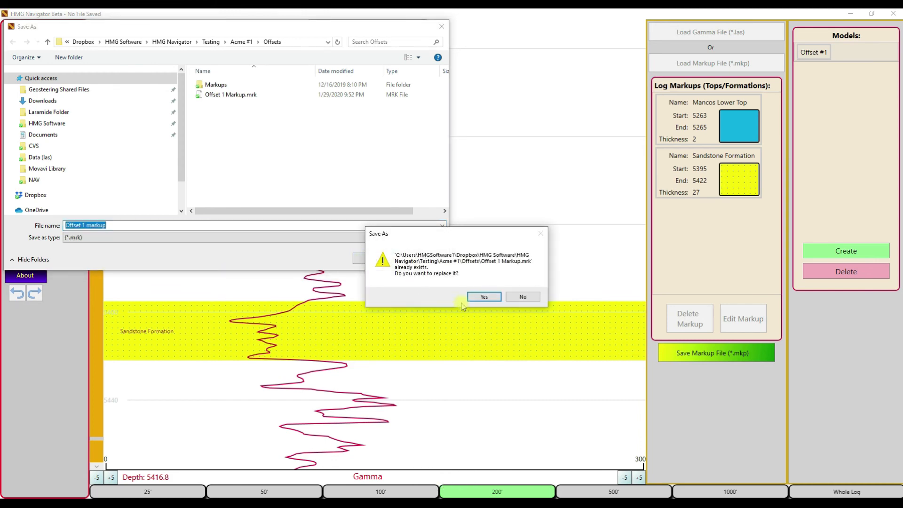
{"action": "left_click", "coordinate": [487, 297]}
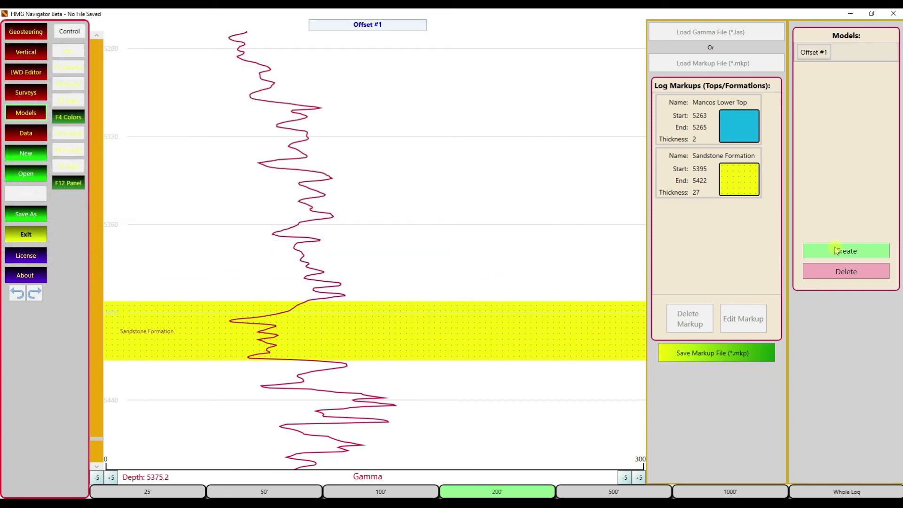
Create two more models and select the first of the new ones
{"action": "left_click", "coordinate": [857, 252]}
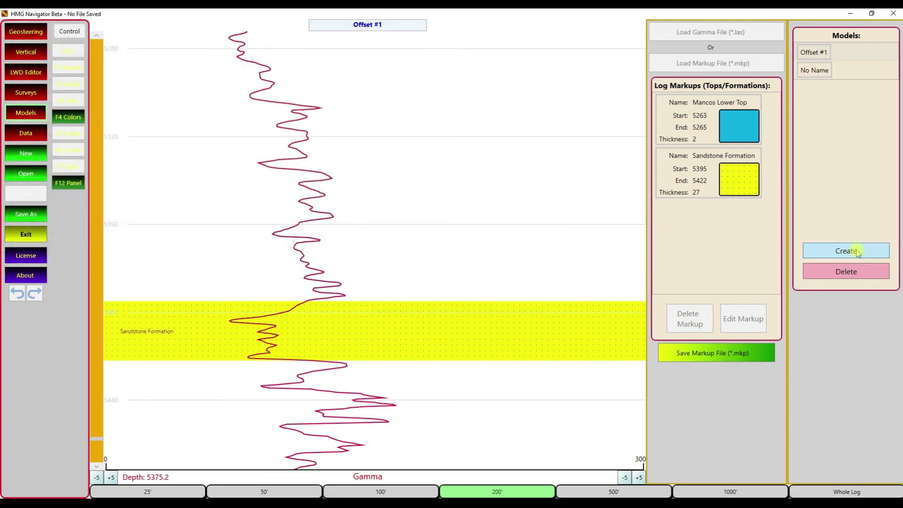
{"action": "left_click", "coordinate": [856, 252]}
{"action": "left_click", "coordinate": [821, 71]}
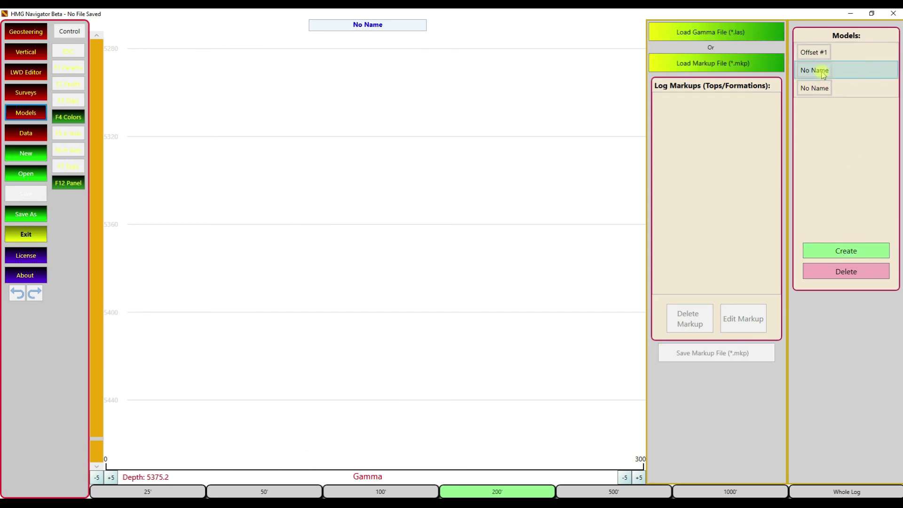
Load the Offset#2 markup file from the Markups folder into the selected empty model
{"action": "left_click", "coordinate": [698, 65]}
{"action": "left_click", "coordinate": [177, 86]}
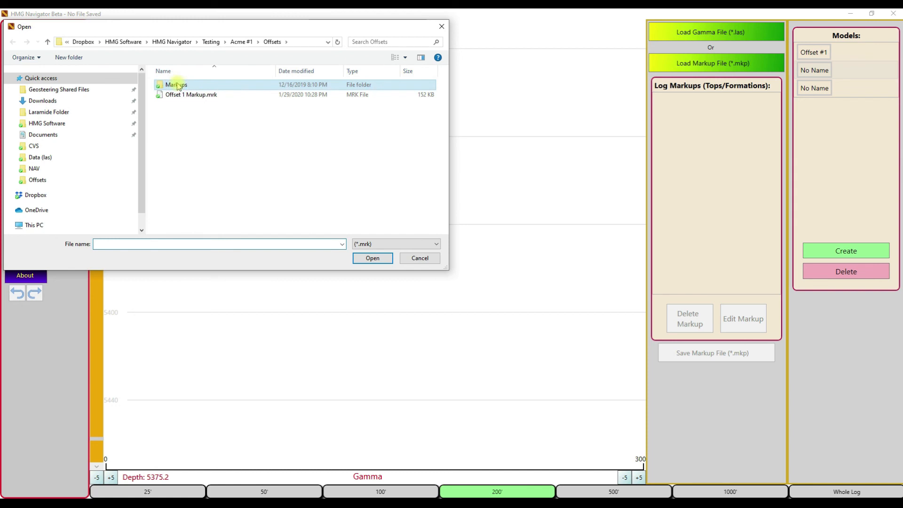
{"action": "double_click", "coordinate": [176, 85]}
{"action": "left_click", "coordinate": [198, 94]}
{"action": "left_click", "coordinate": [365, 258]}
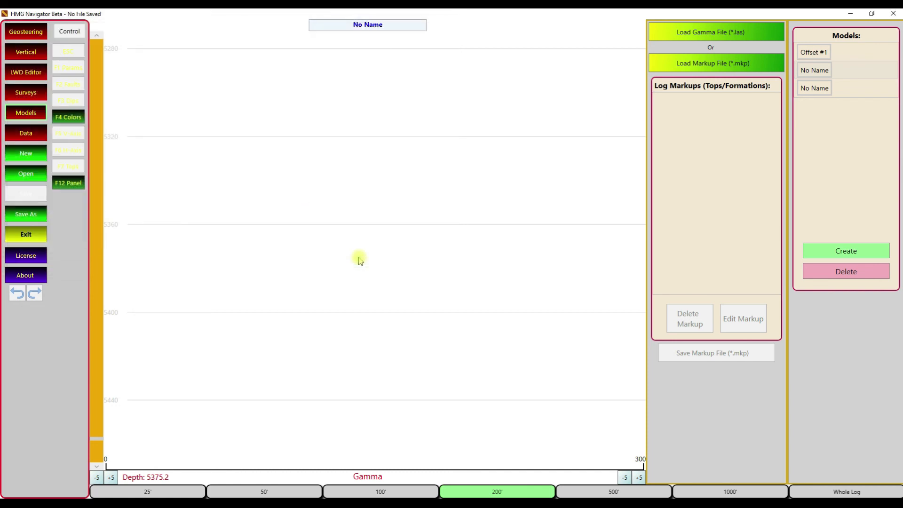
{"action": "scroll", "coordinate": [421, 277], "scroll_direction": "up", "scroll_amount": 2}
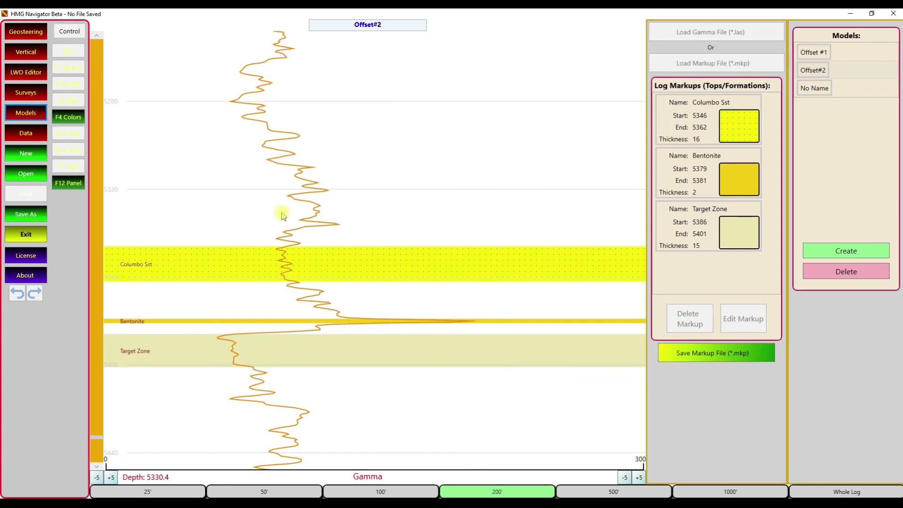
Cycle the Offset#2 gamma curve through the available colors, ending on orange
{"action": "key", "text": "F4"}
{"action": "key", "text": "F4"}
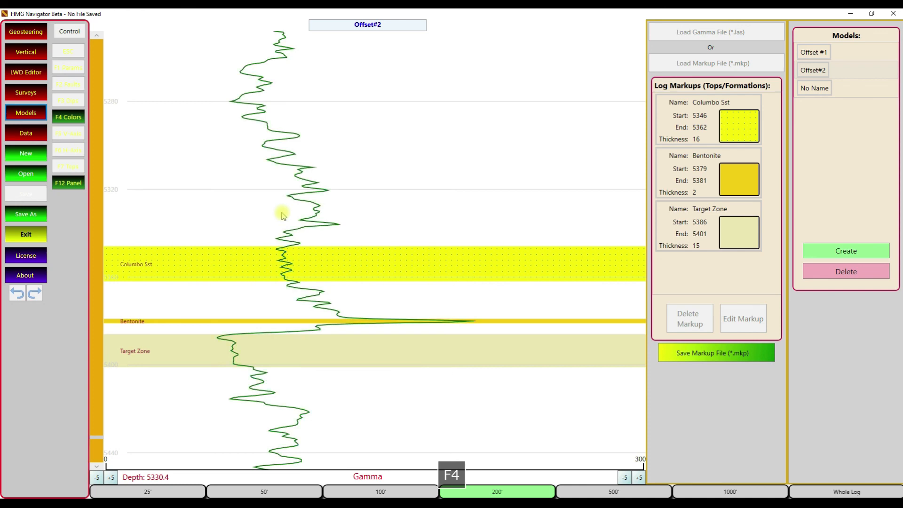
{"action": "key", "text": "F4"}
{"action": "key", "text": "F4"}
{"action": "key", "text": "F4"}
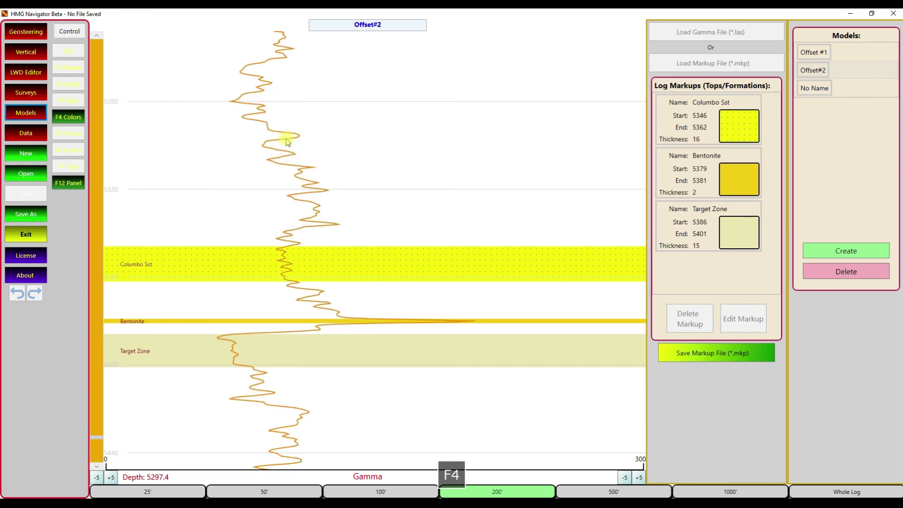
{"action": "key", "text": "F4"}
{"action": "left_click", "coordinate": [70, 117]}
{"action": "left_click", "coordinate": [70, 116]}
{"action": "left_click", "coordinate": [69, 116]}
{"action": "left_click", "coordinate": [69, 118]}
{"action": "left_click", "coordinate": [70, 117]}
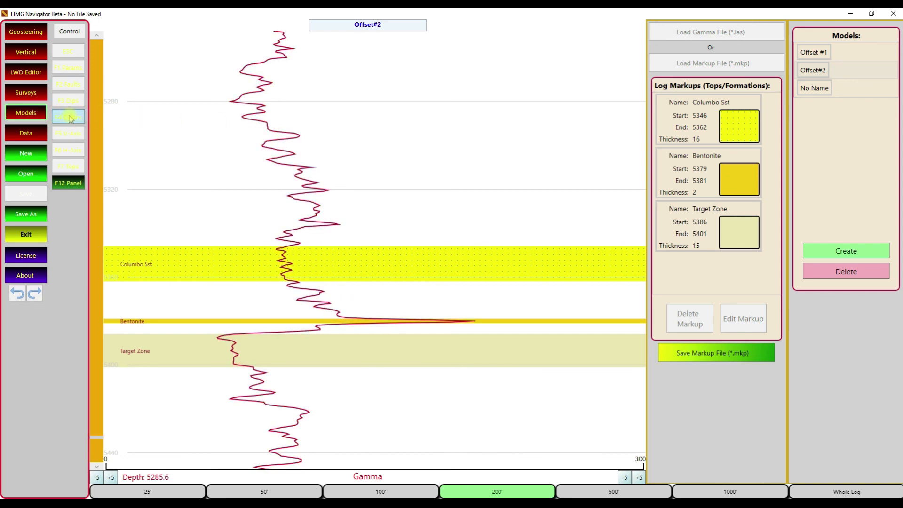
{"action": "left_click", "coordinate": [70, 118]}
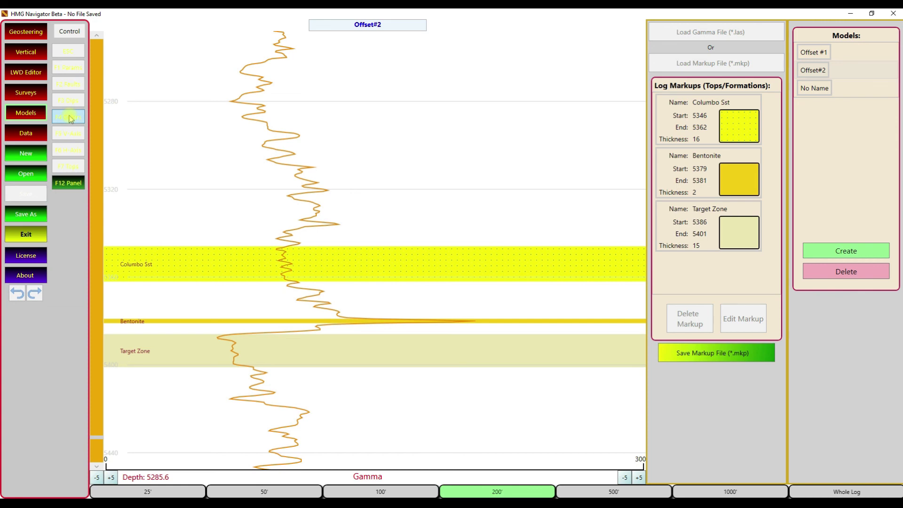
Delete the unused No Name model from the models list
{"action": "left_click", "coordinate": [820, 94]}
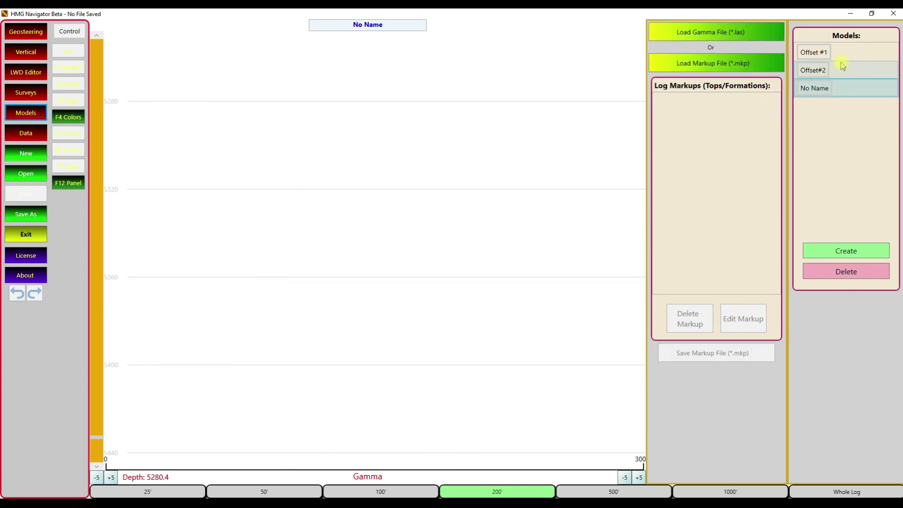
{"action": "left_click", "coordinate": [836, 274]}
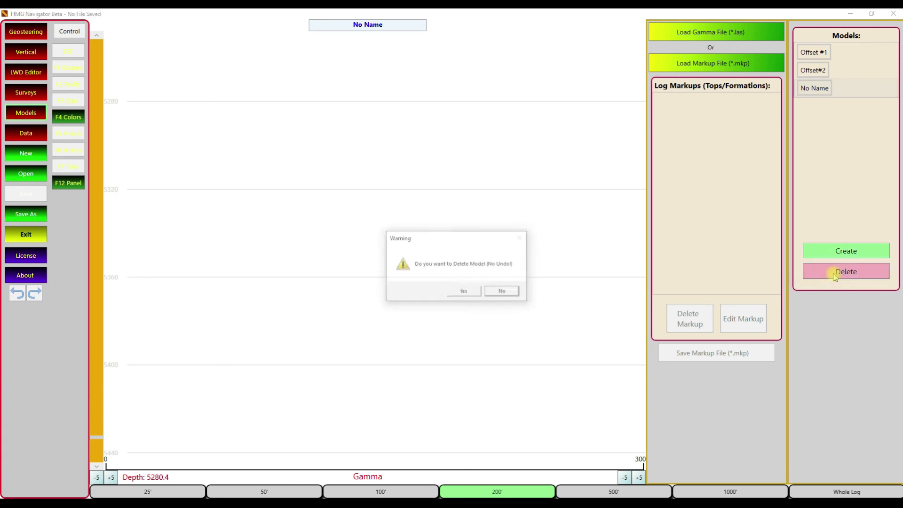
{"action": "left_click", "coordinate": [464, 292]}
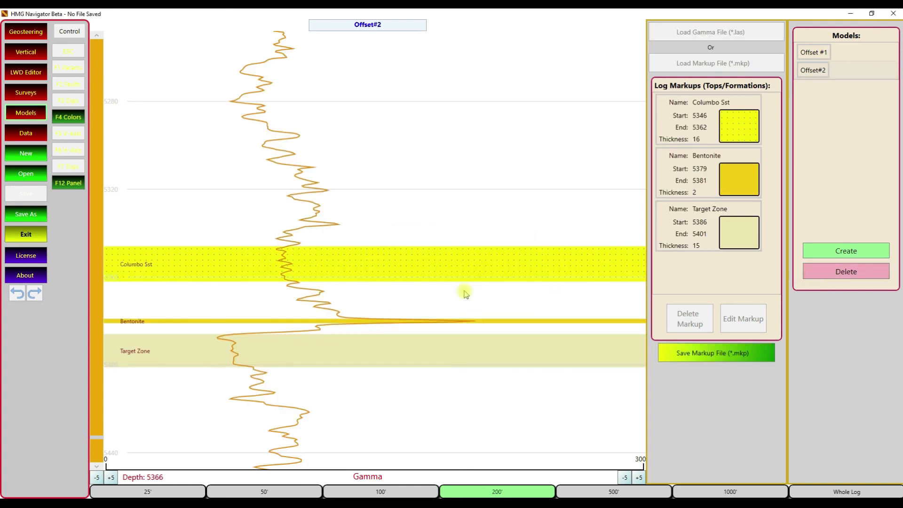